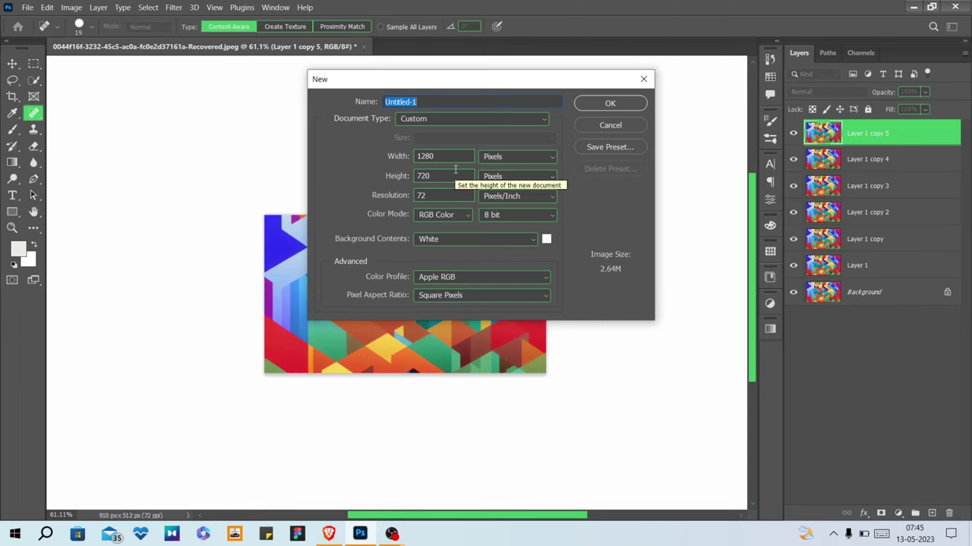
Create the blank Untitled-1 document: 1280 × 720 px, 72 pixels/inch, white background
left_click(608, 104)
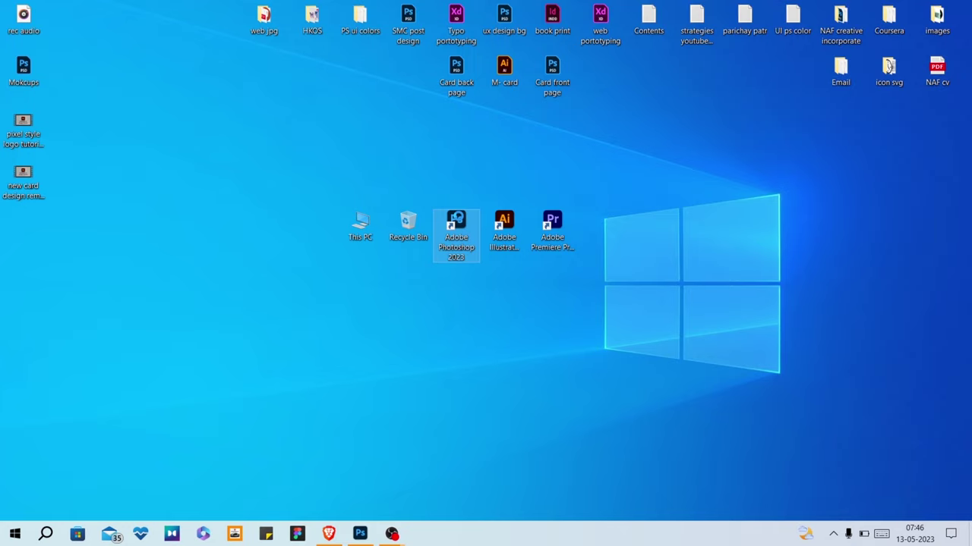
Open the Adobe Photoshop 2023 shortcut's file location in File Explorer
key("Return")
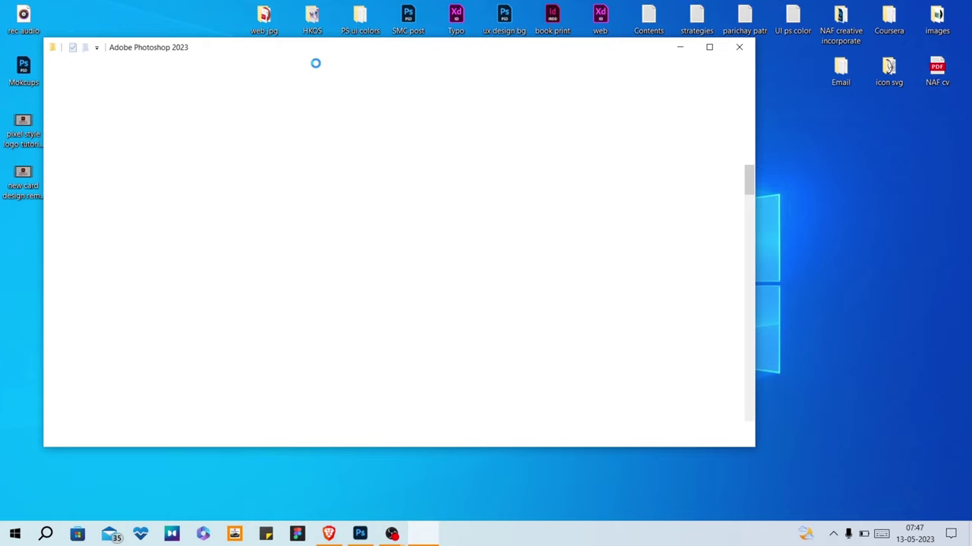
Select the Required folder, ending on Google's colour picker at #03fcf8
left_click(388, 274)
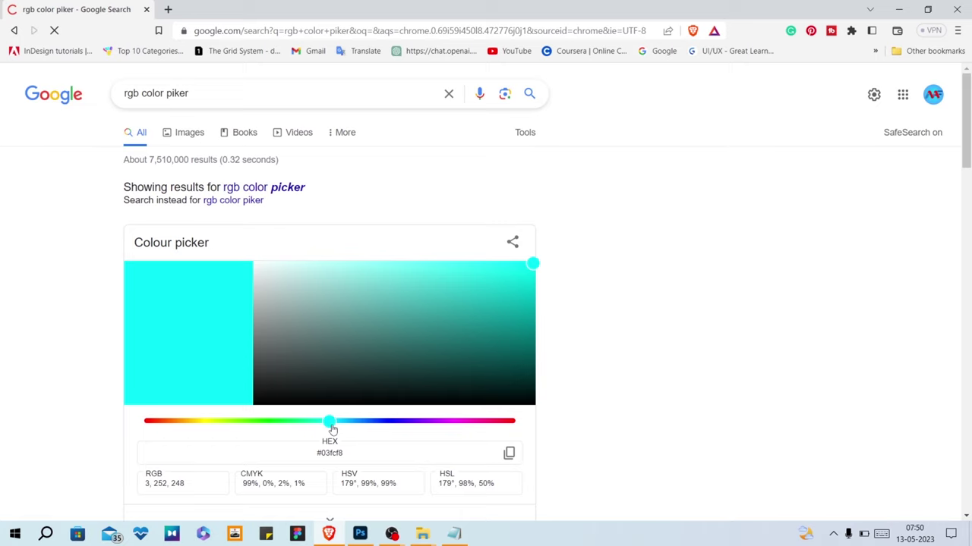
Switch to the UIColors Notepad file, then open UIColors - Pink in the PS ui colors folder
key("alt+Tab")
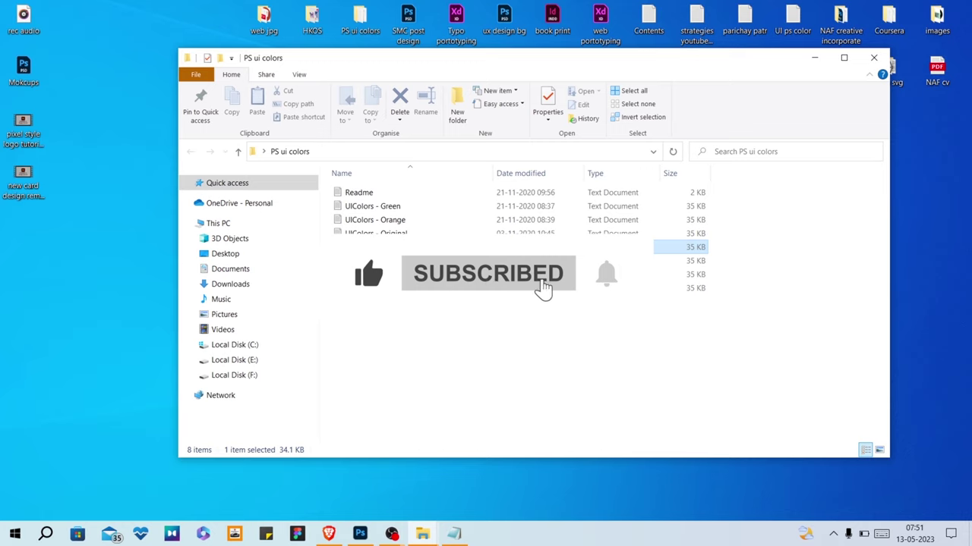
double_click(374, 247)
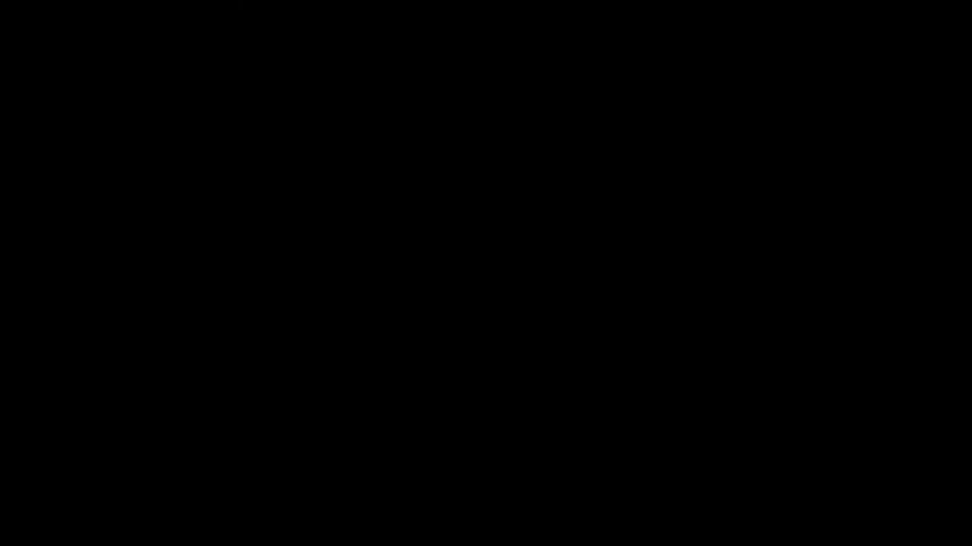
Relaunch Photoshop 2023 so the pink/magenta interface theme loads
key("alt")
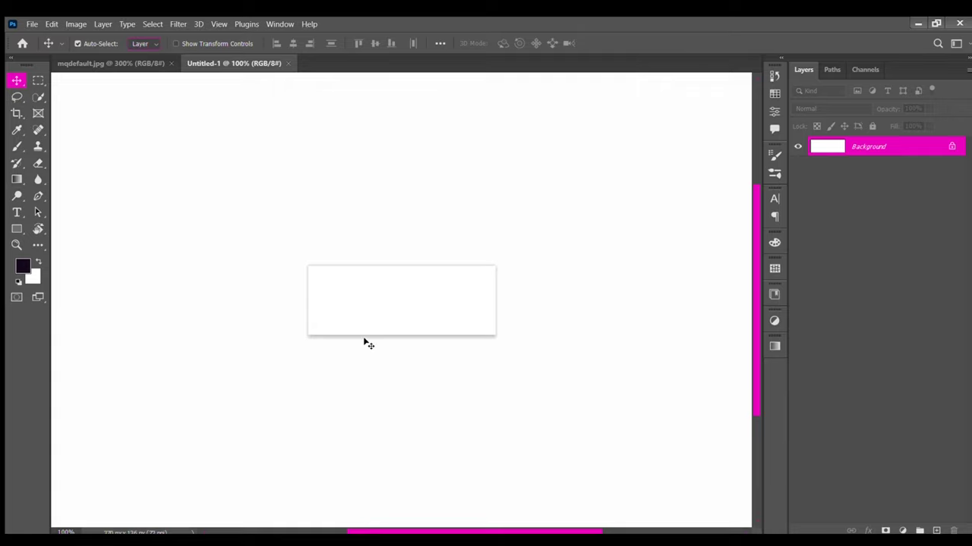
View mqdefault.jpg under the magenta theme, then create a third blank document
left_click(101, 65)
key("ctrl")
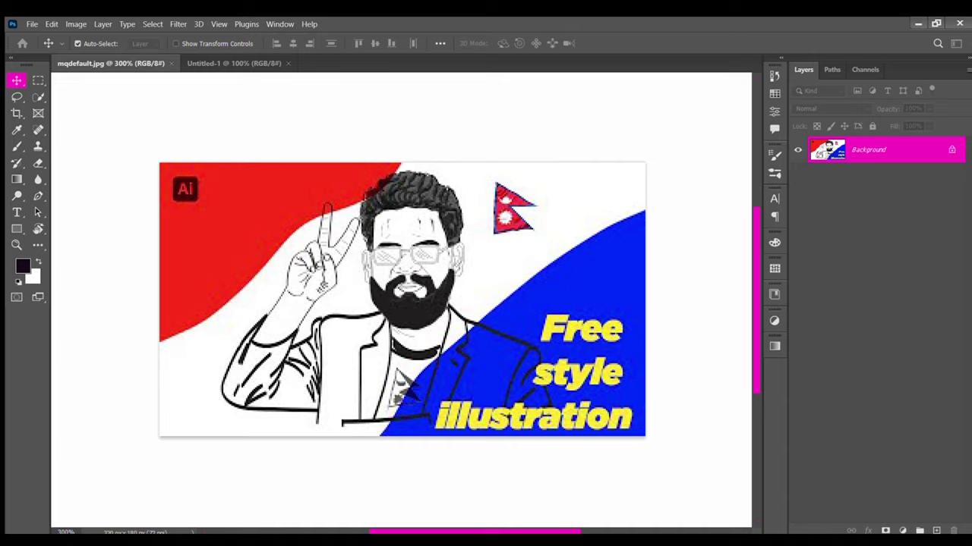
key("ctrl+alt+n")
key("ctrl")
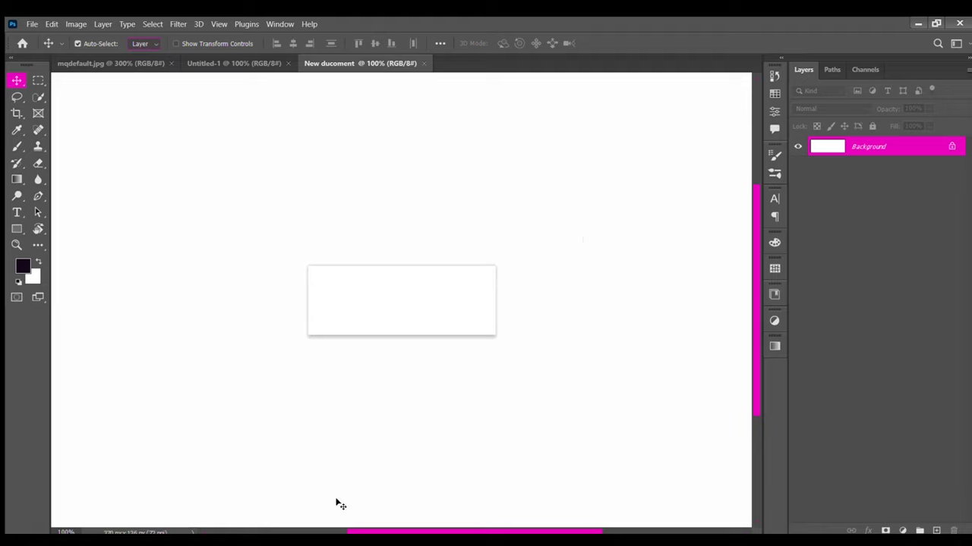